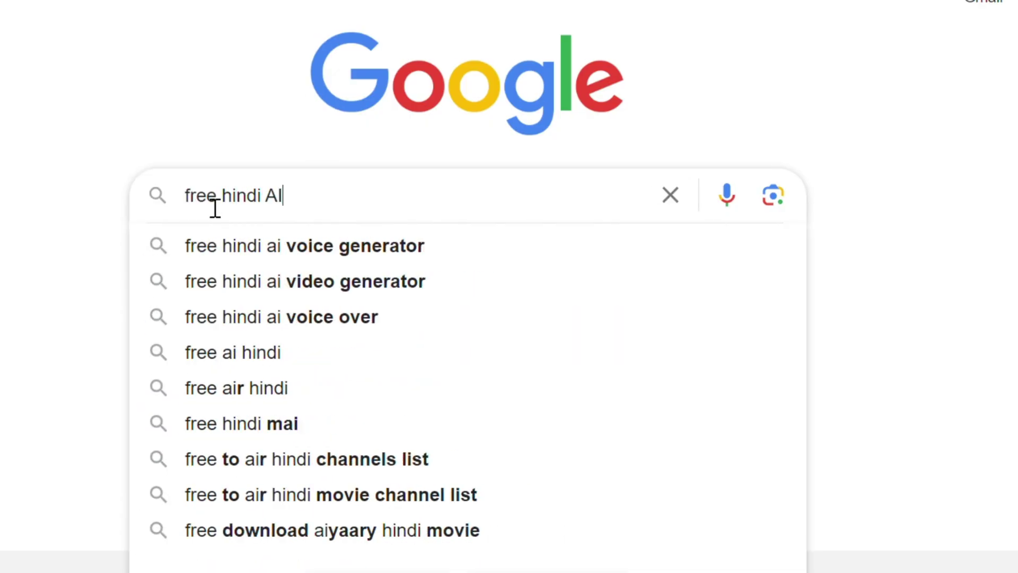
text( voiceover)
- Run the Google search for 'free hindi AI voiceover' tools
key(Return)
scroll(433, 270, down, 5)
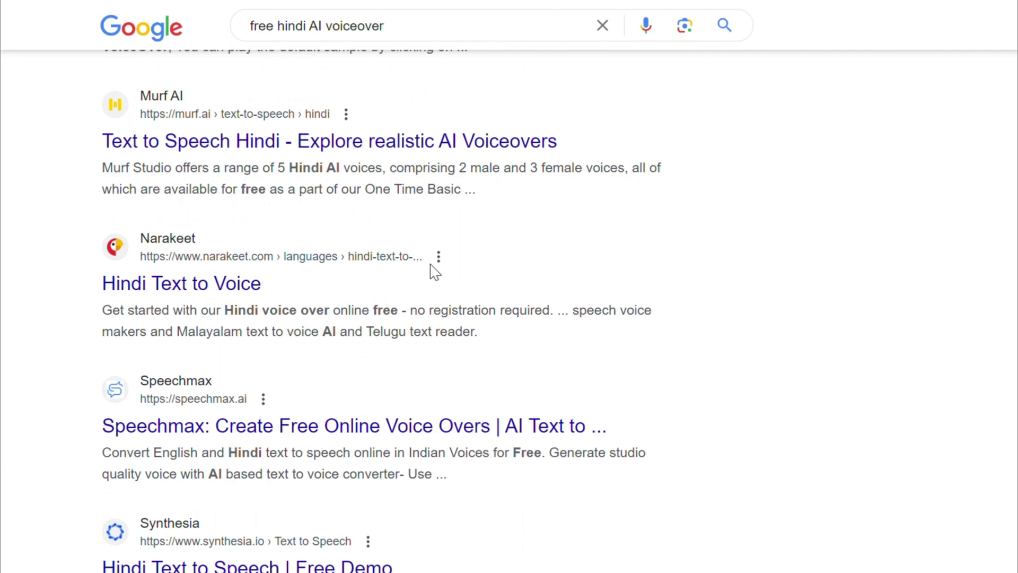
scroll(434, 270, down, 5)
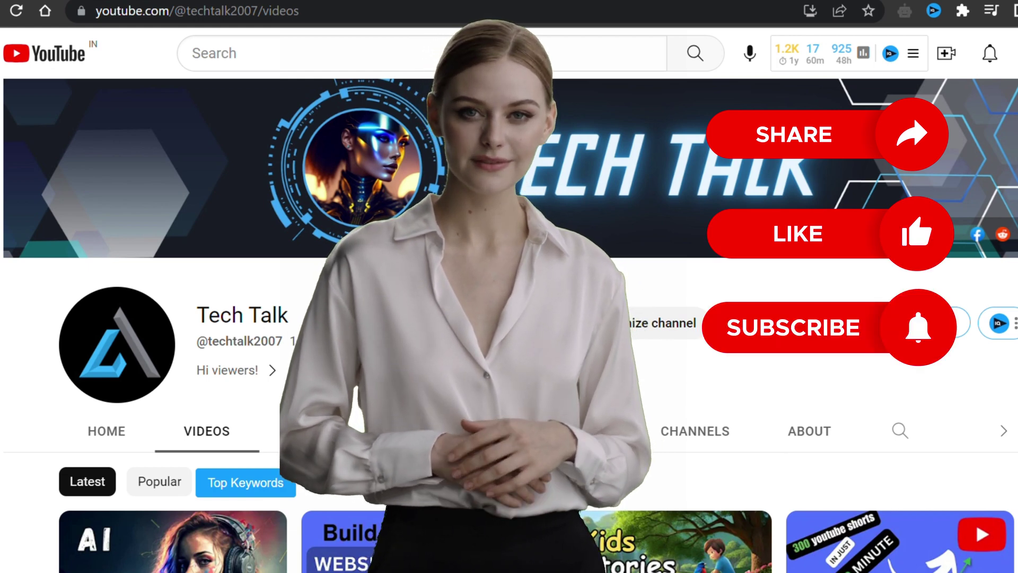
scroll(510, 318, down, 4)
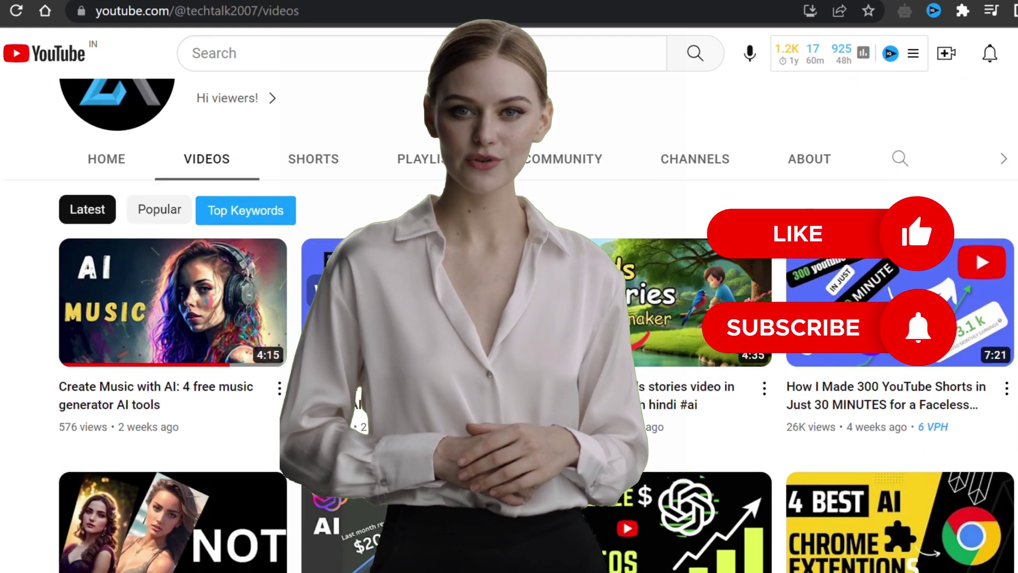
scroll(509, 319, down, 1)
scroll(510, 318, down, 2)
scroll(509, 318, down, 3)
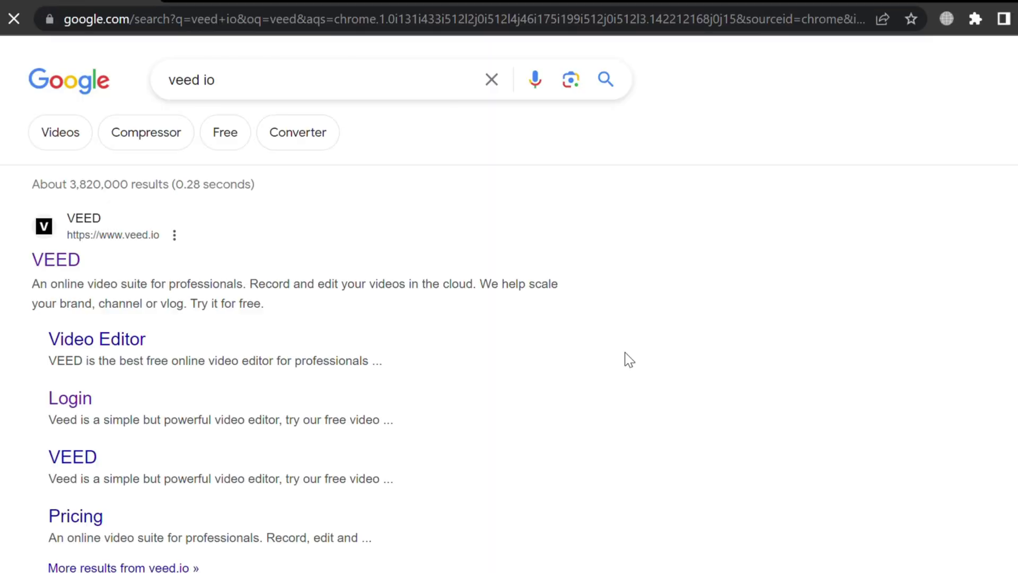
- Reach the VEED website from the results and start a Text to Speech voiceover
click(70, 265)
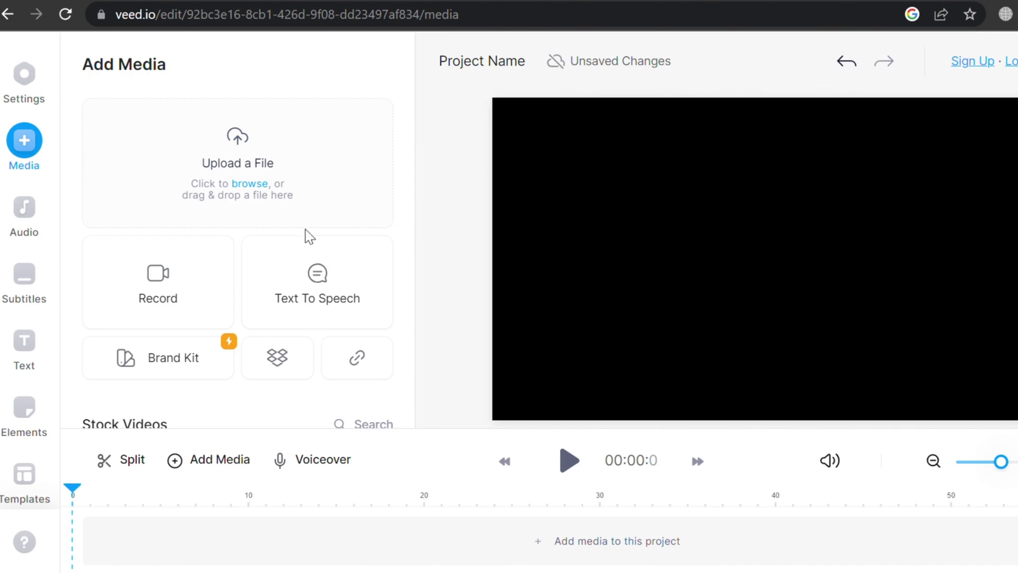
click(288, 303)
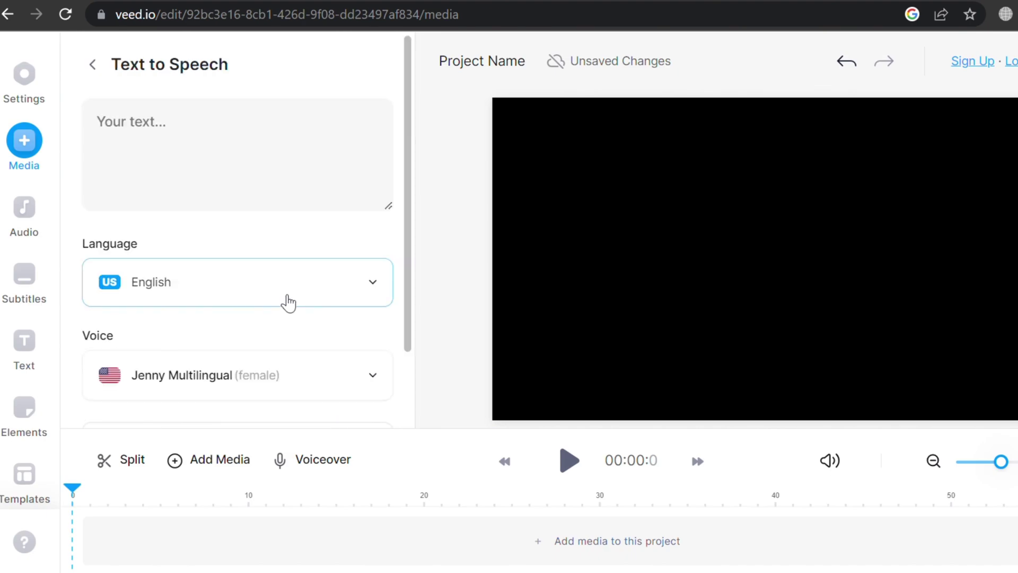
- Set the speech language to English and the voice to Jenny (female)
click(237, 296)
scroll(276, 425, down, 5)
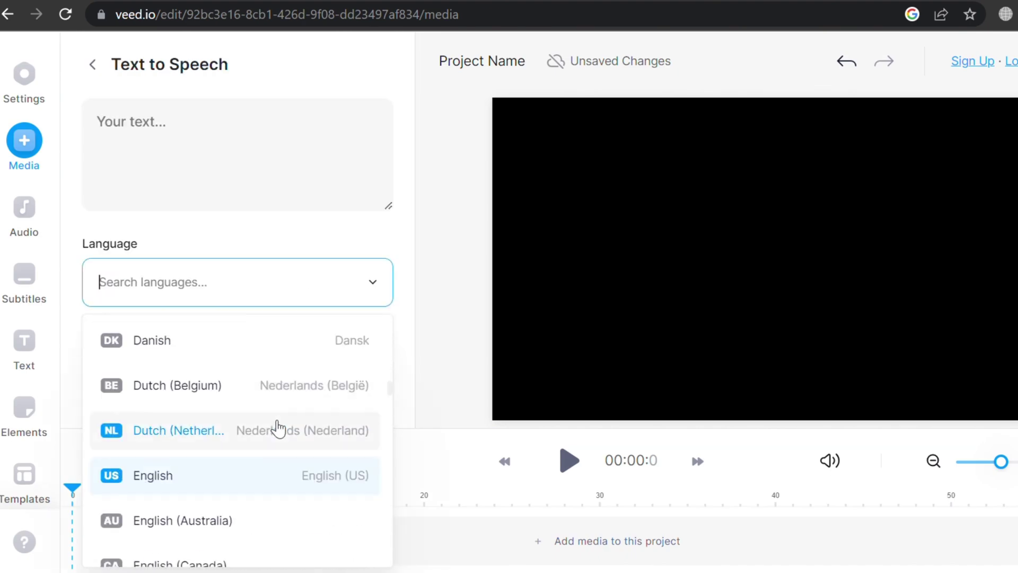
scroll(292, 405, down, 1)
click(293, 403)
scroll(293, 403, down, 2)
click(347, 238)
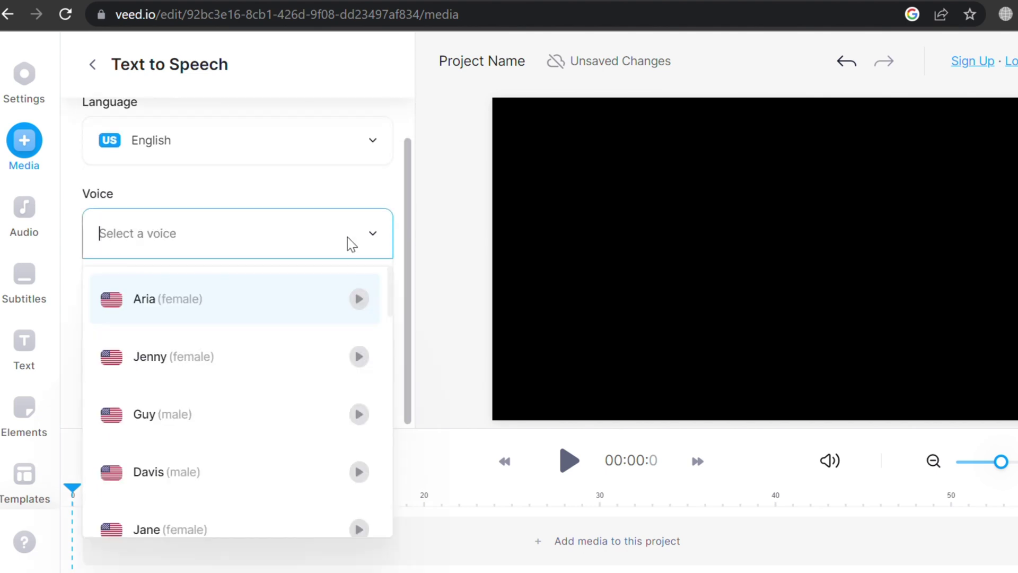
scroll(250, 478, down, 5)
scroll(260, 471, down, 3)
scroll(192, 372, up, 8)
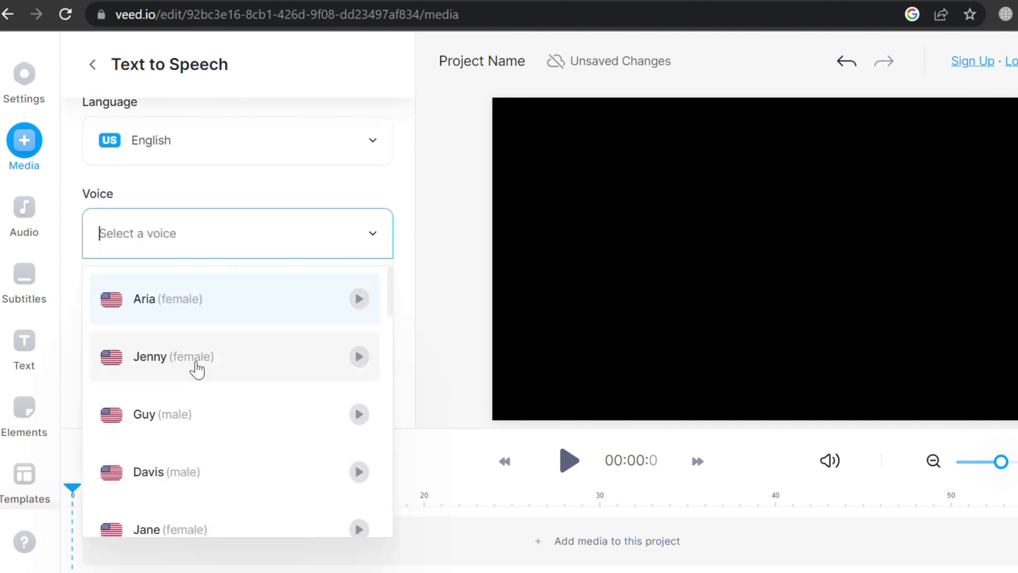
click(197, 369)
scroll(191, 239, up, 2)
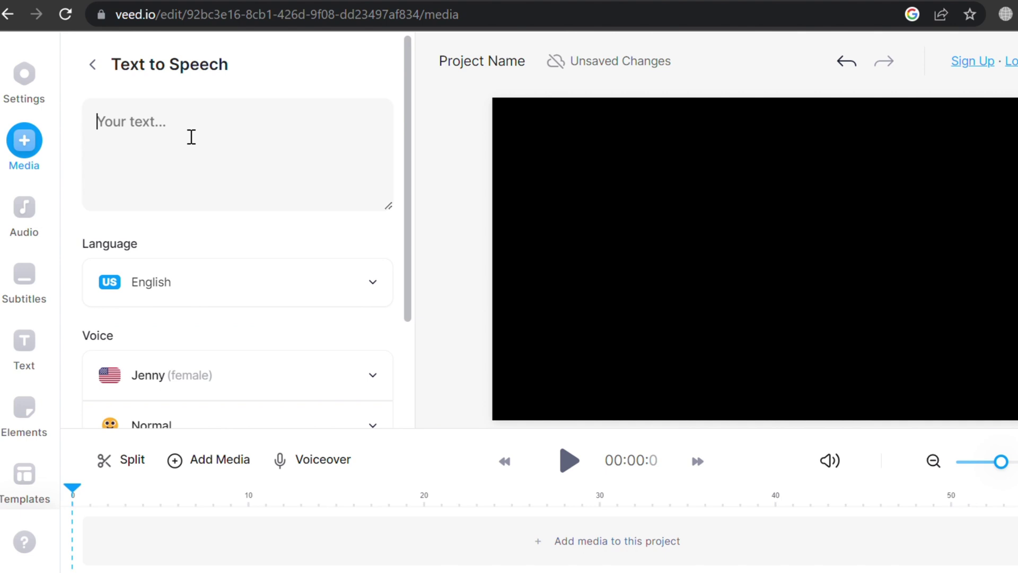
- Paste the greeting paragraph as the script and generate its Jenny voiceover
text(Are you also looking for a voiceover for your next video? Then, in today's video, I will share with you two text-to-speech tools that are entirely free. And after this, you won't need to search for any other voiceover tool.)
scroll(247, 341, down, 3)
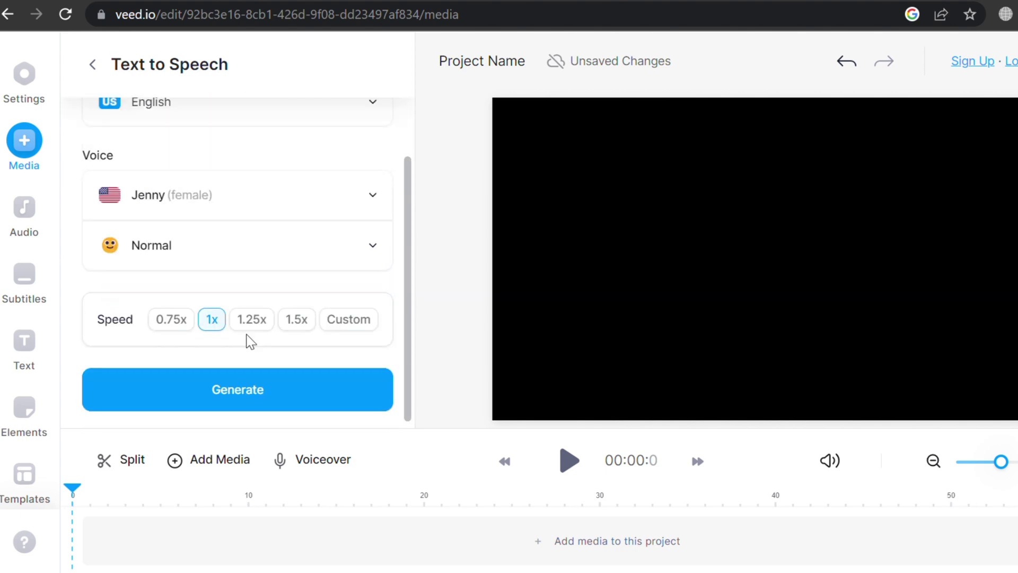
click(254, 397)
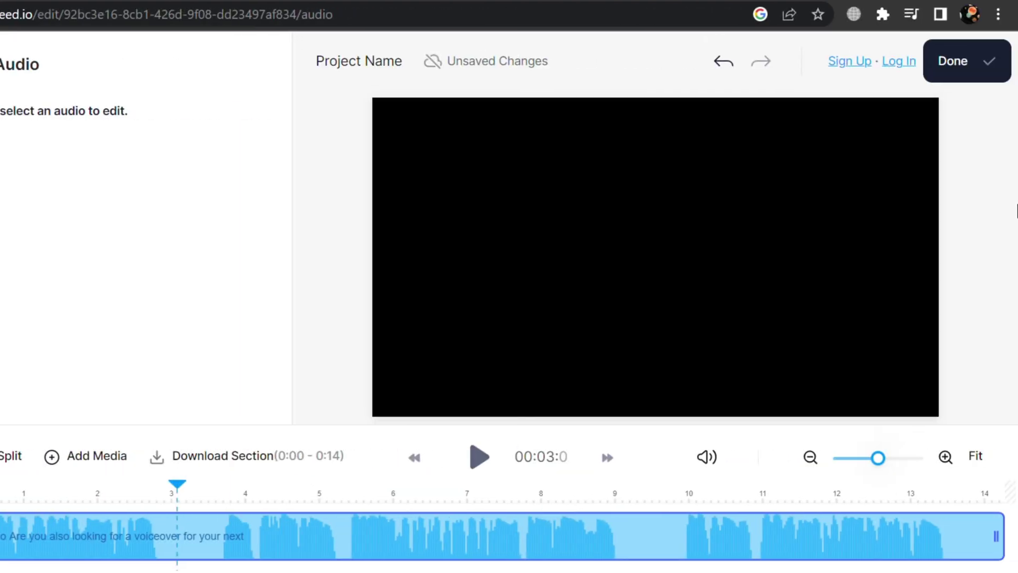
- Export the project, signing up with Google, and show the MP4/MP3/GIF download choices
click(1000, 70)
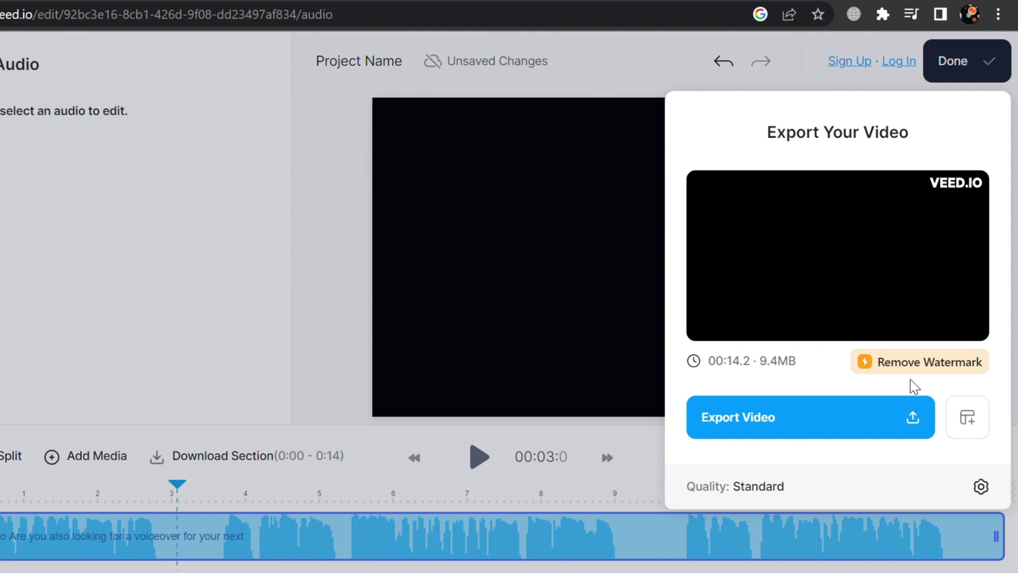
click(777, 431)
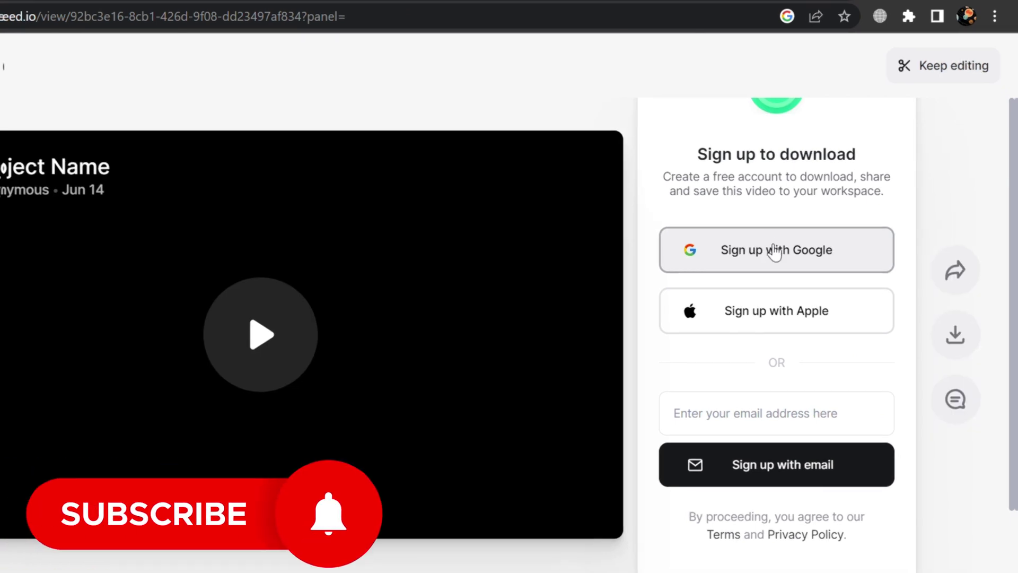
click(772, 247)
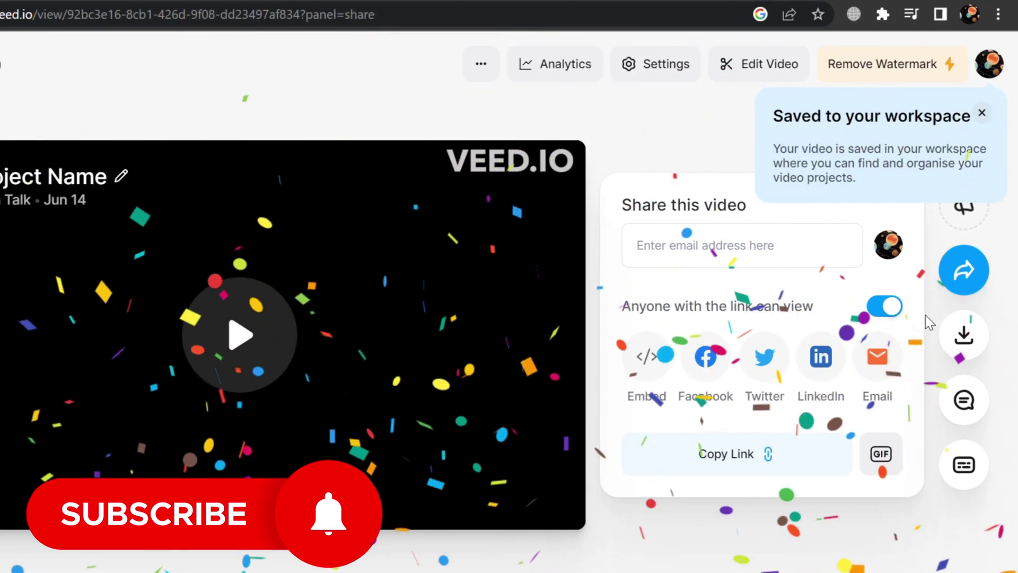
click(964, 334)
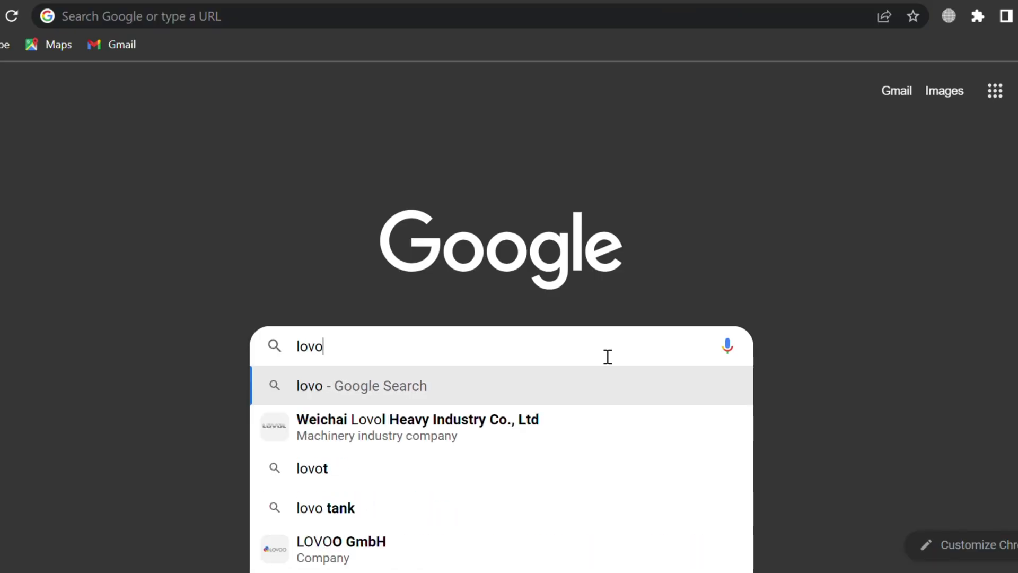
text(ai)
- Search LOVO AI, start Genny for free, sign up and begin a new project
key(Return)
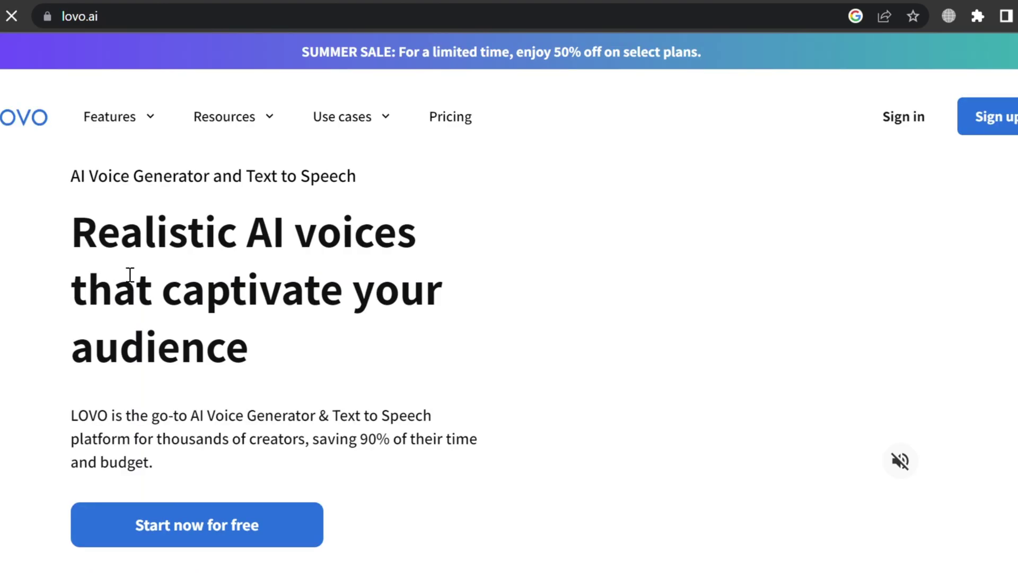
scroll(400, 474, down, 1)
scroll(400, 475, up, 1)
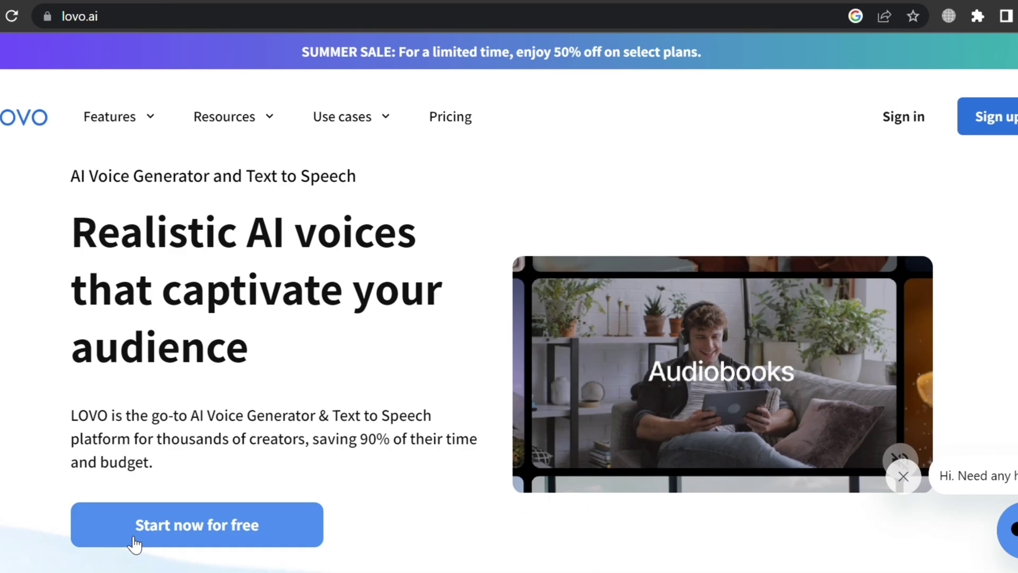
click(134, 543)
click(879, 208)
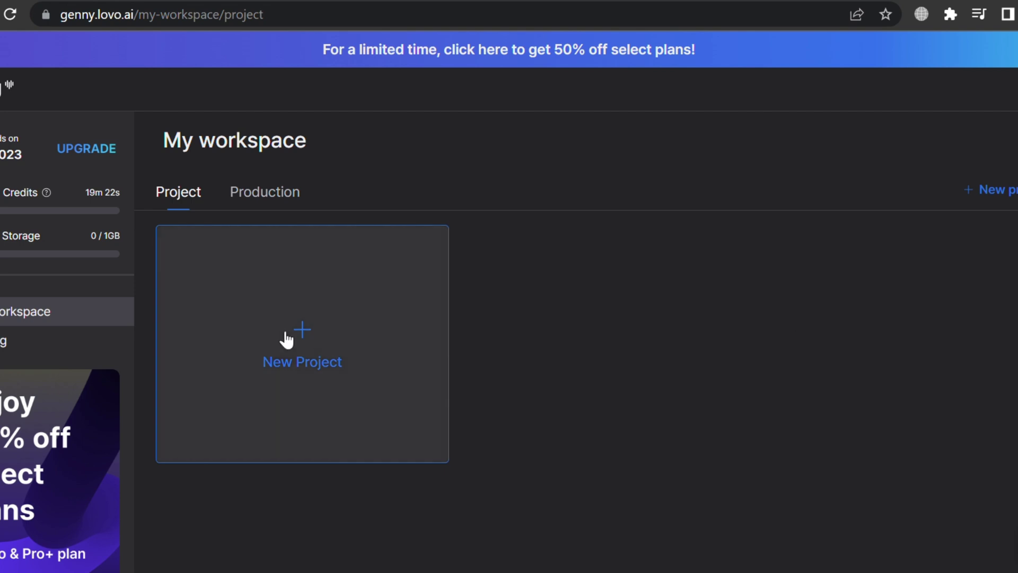
click(289, 349)
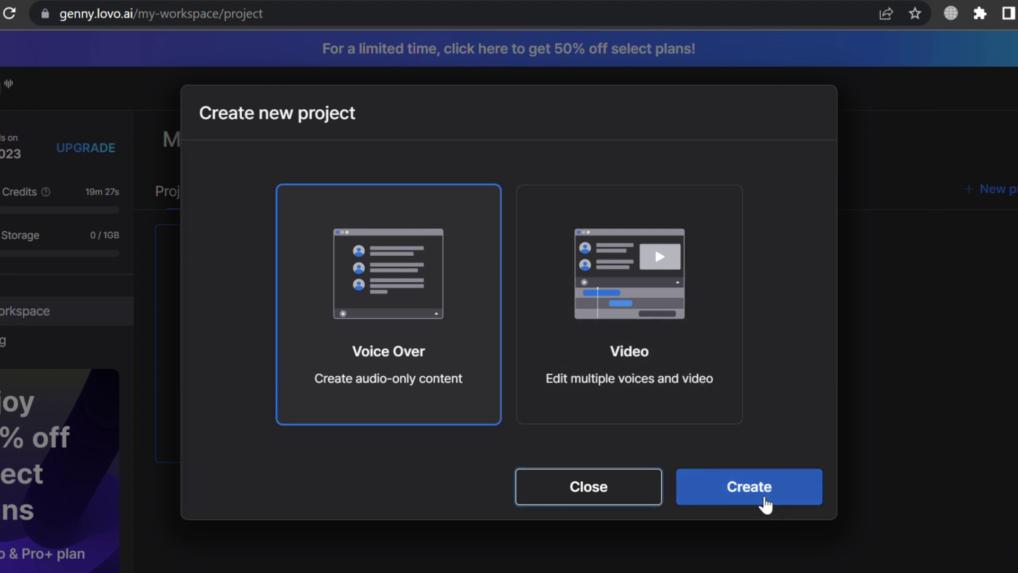
- Create the Voice Over project and bring up voice choices for its text block
click(762, 493)
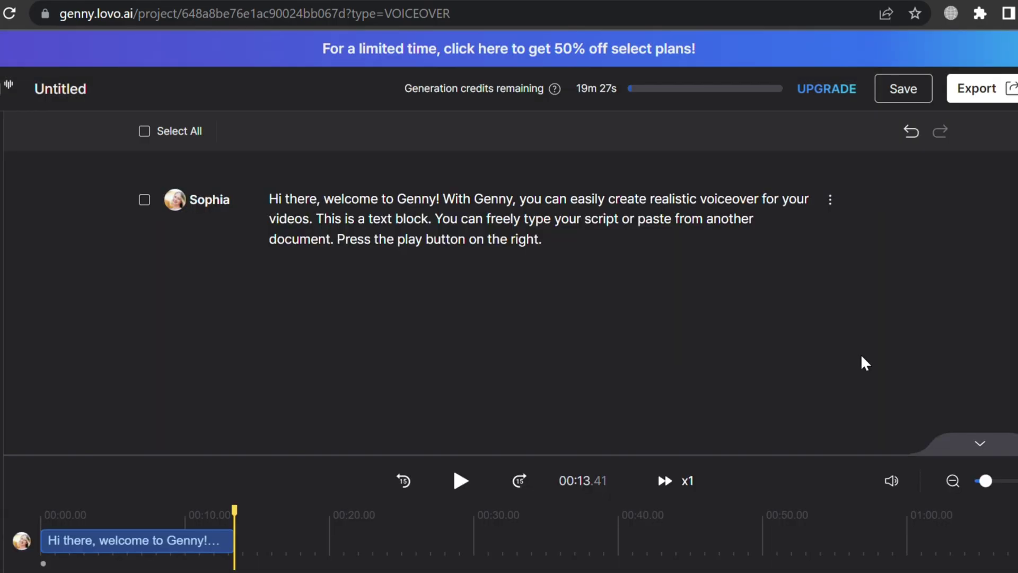
click(193, 206)
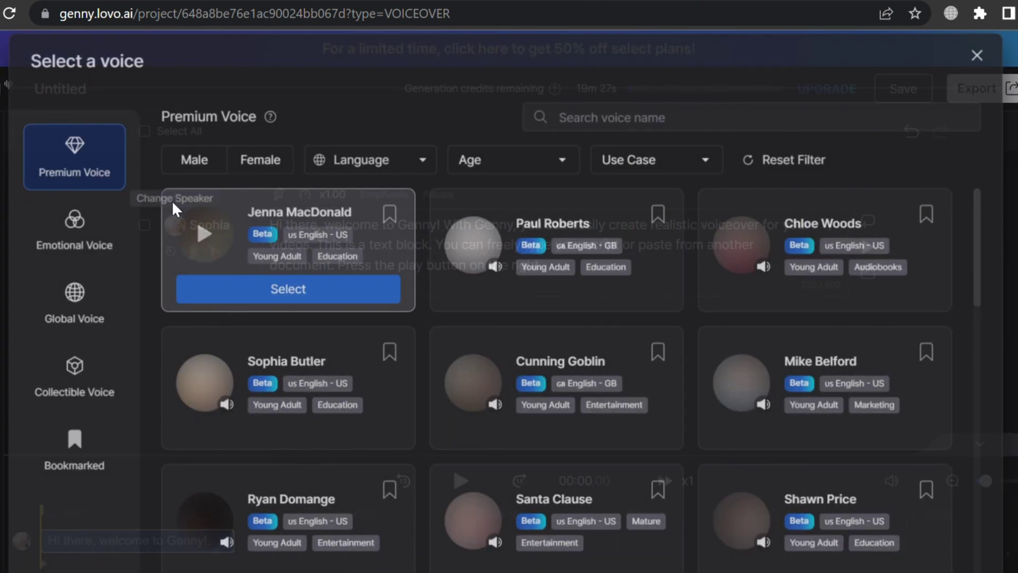
- Filter voices to English - US, preview Jenna MacDonald and assign her to the block
click(416, 162)
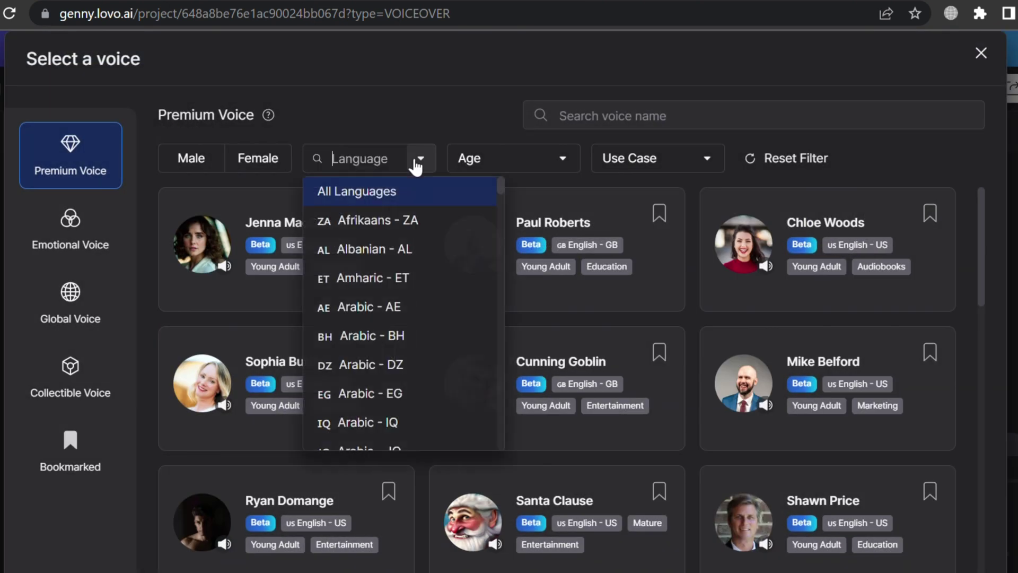
scroll(398, 318, down, 3)
scroll(375, 352, down, 5)
scroll(389, 337, down, 1)
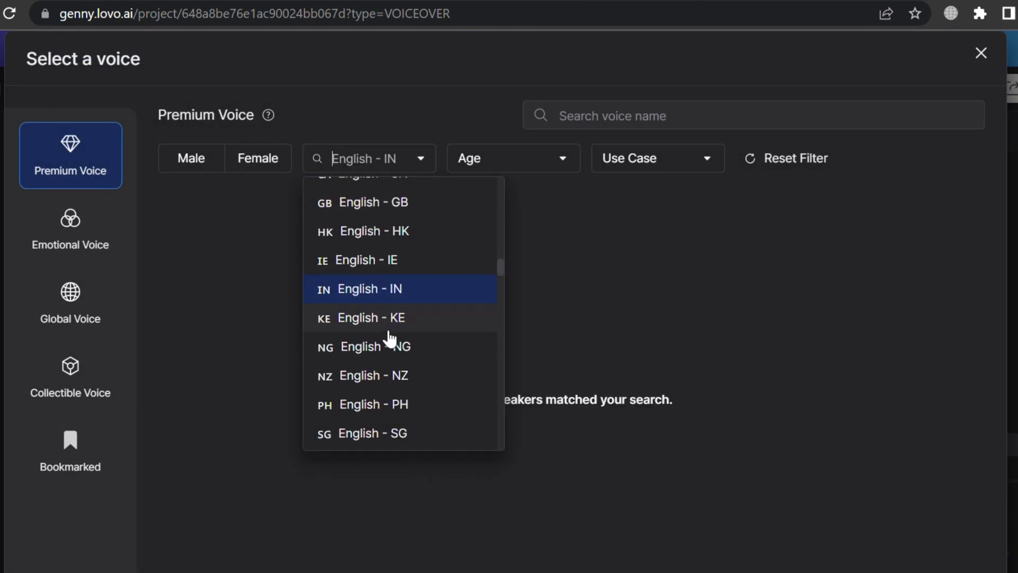
scroll(391, 336, down, 2)
click(388, 335)
click(205, 236)
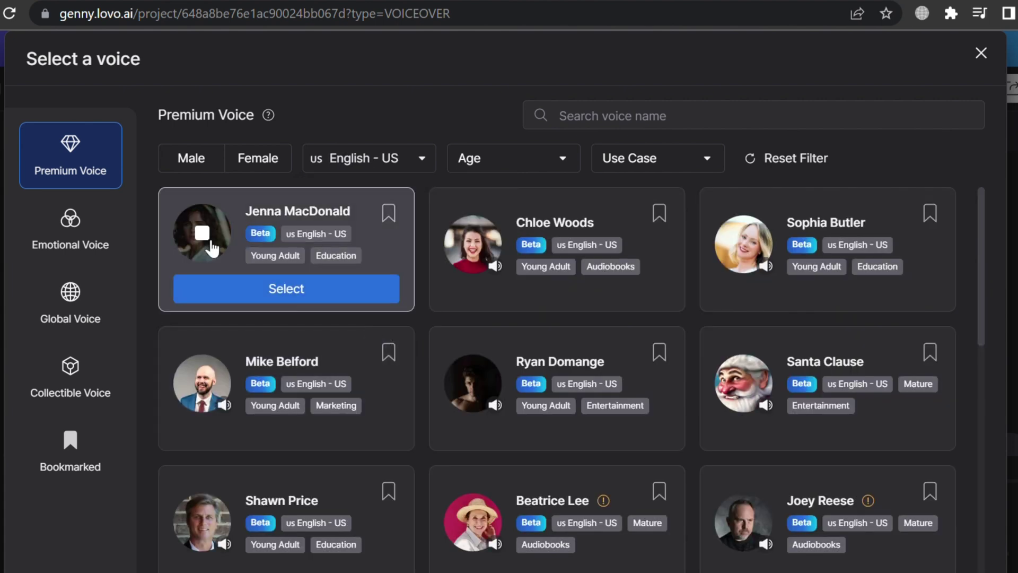
click(265, 294)
- Select the whole sample script and replace it with the pasted greeting line
mouse_move(273, 225)
mouse_down()
mouse_move(318, 244)
mouse_move(564, 283)
mouse_up()
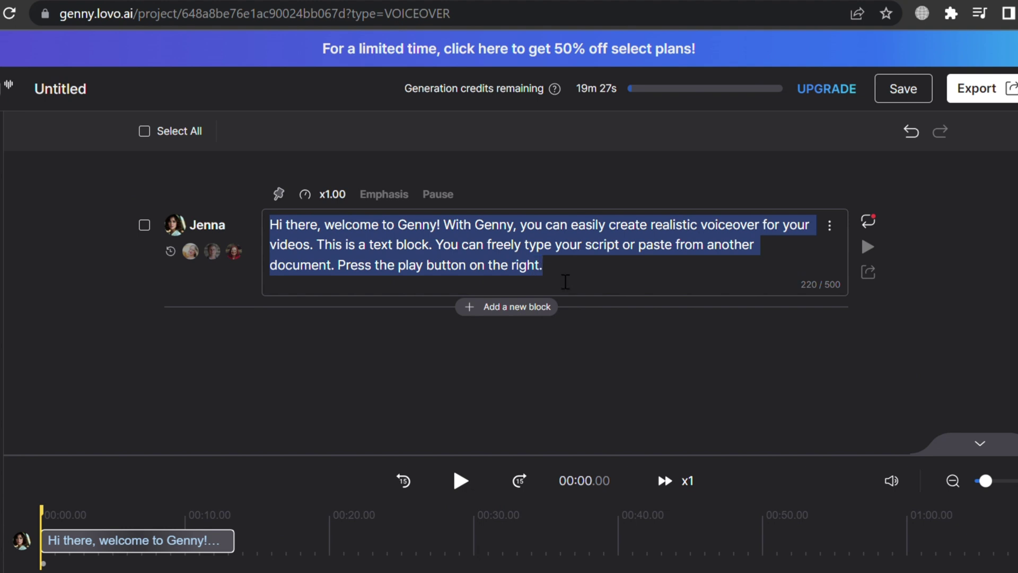
text(Hello friends, Are you also looking for a voiceover for your next video?)
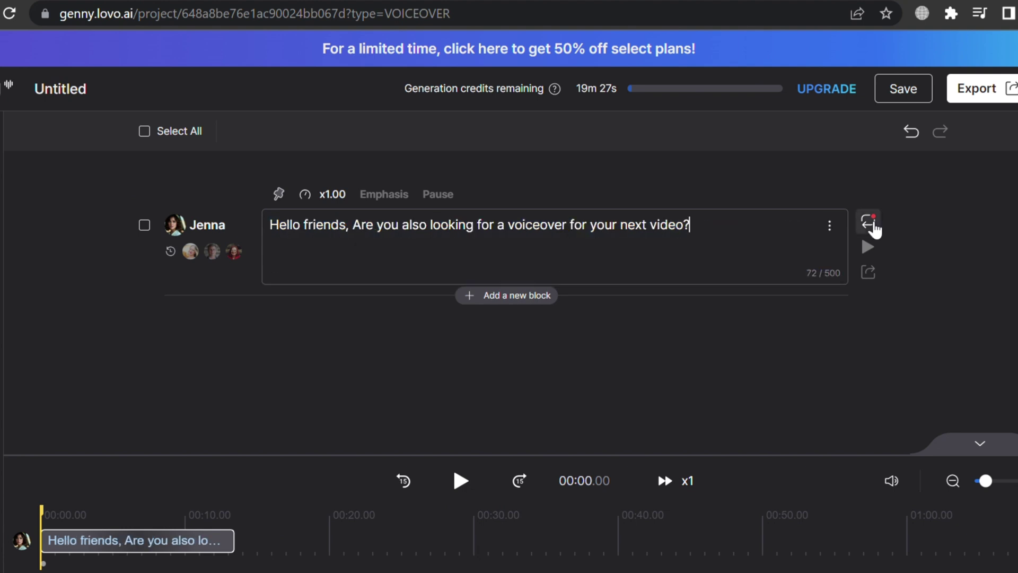